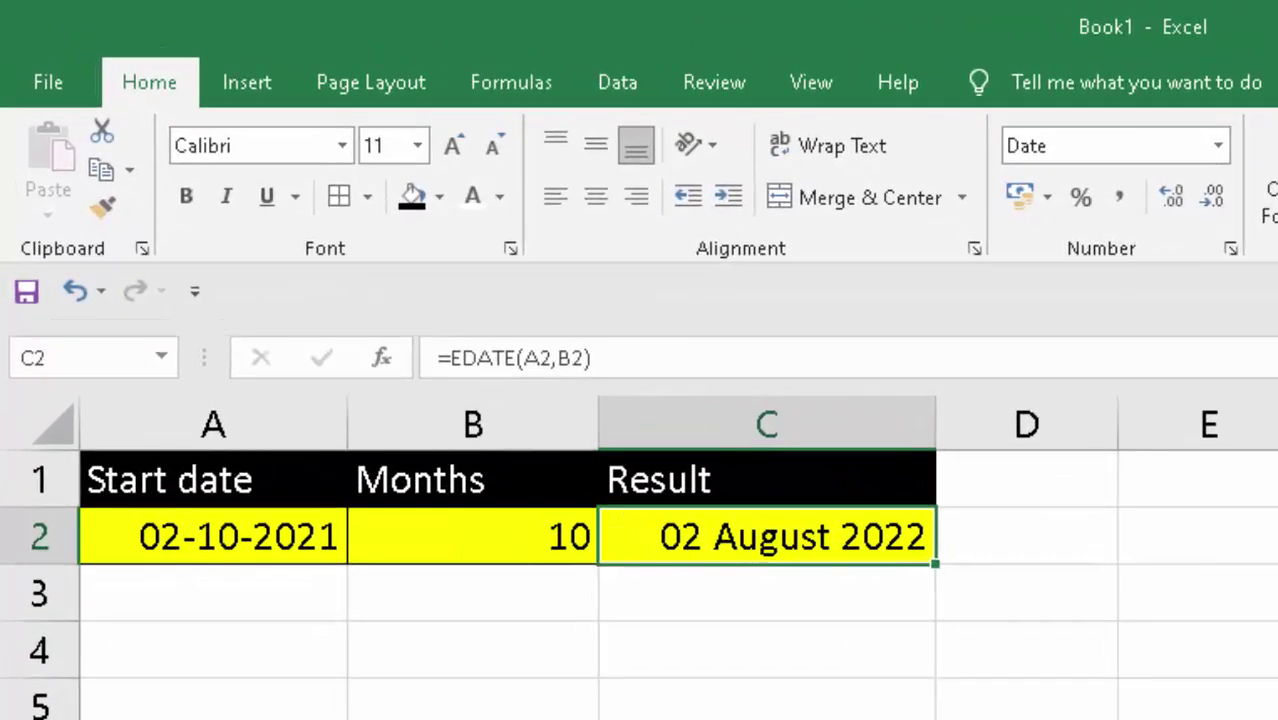
Step: Delete the EDATE formula and its 02 August 2022 result from C2
key("Delete")
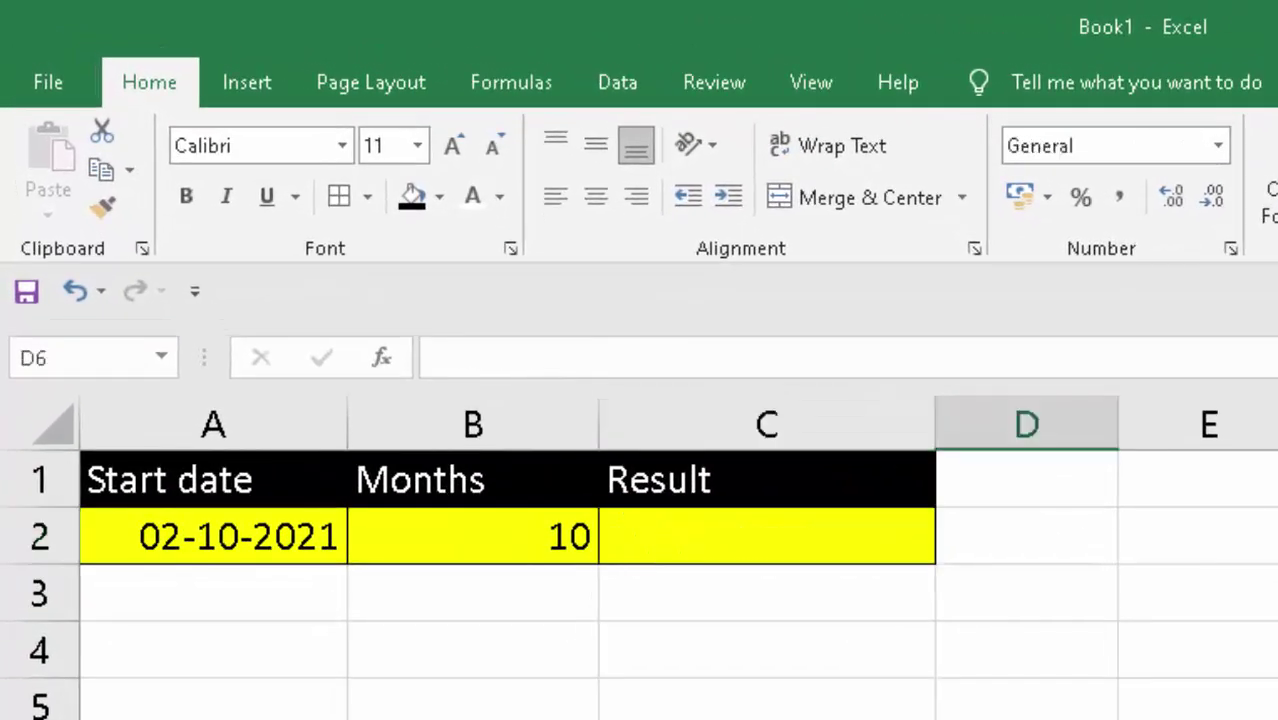
left_click(746, 528)
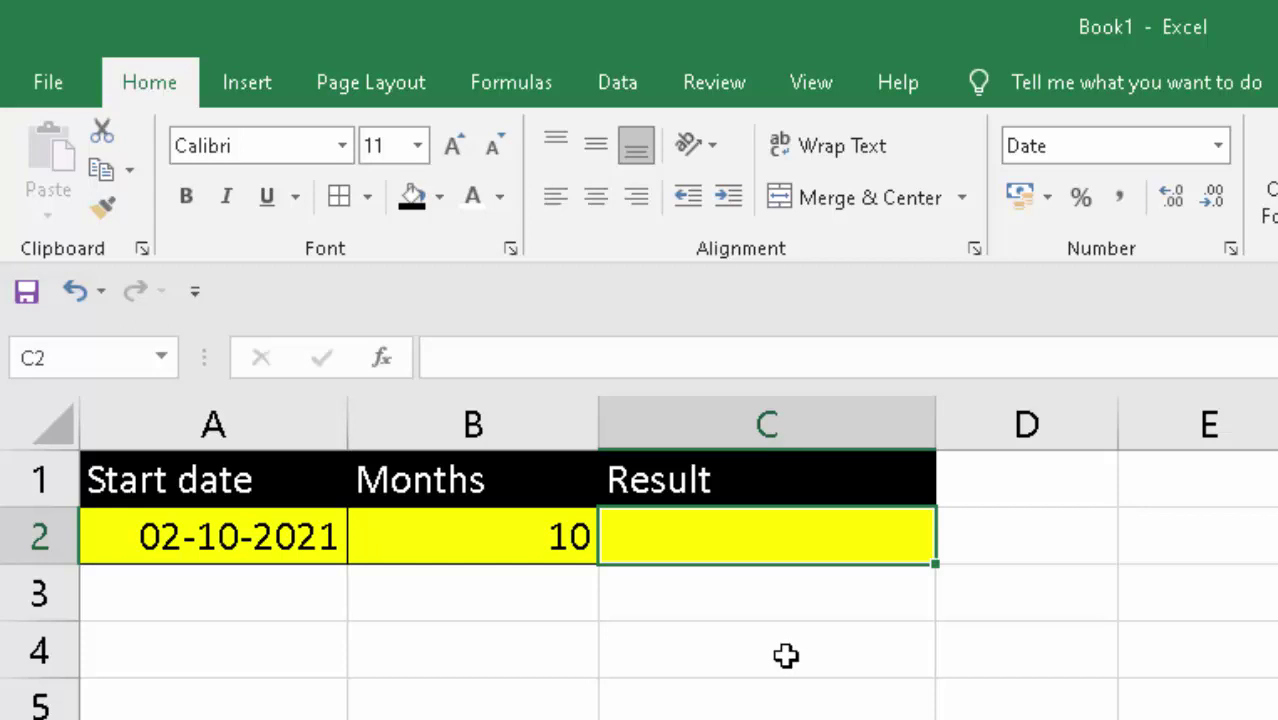
Step: Enter =EDATE(A2,B2) in C2 so it returns 02 August 2022
type("=")
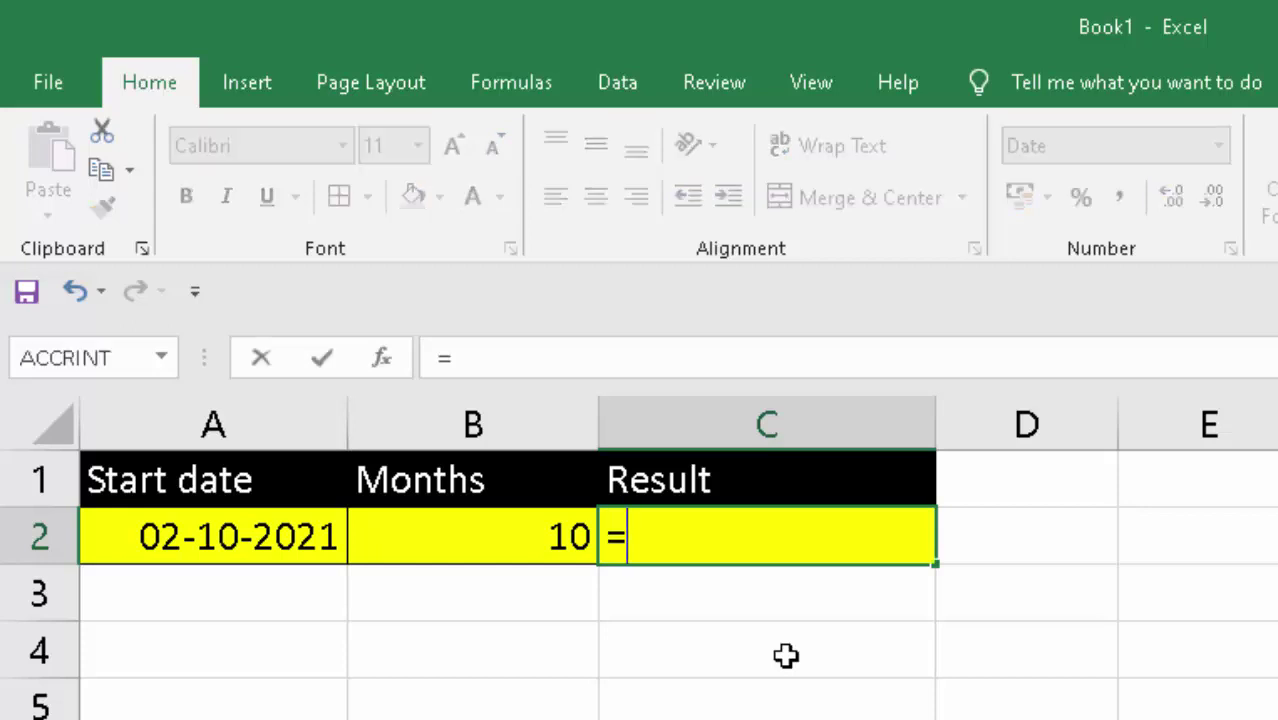
type("ed")
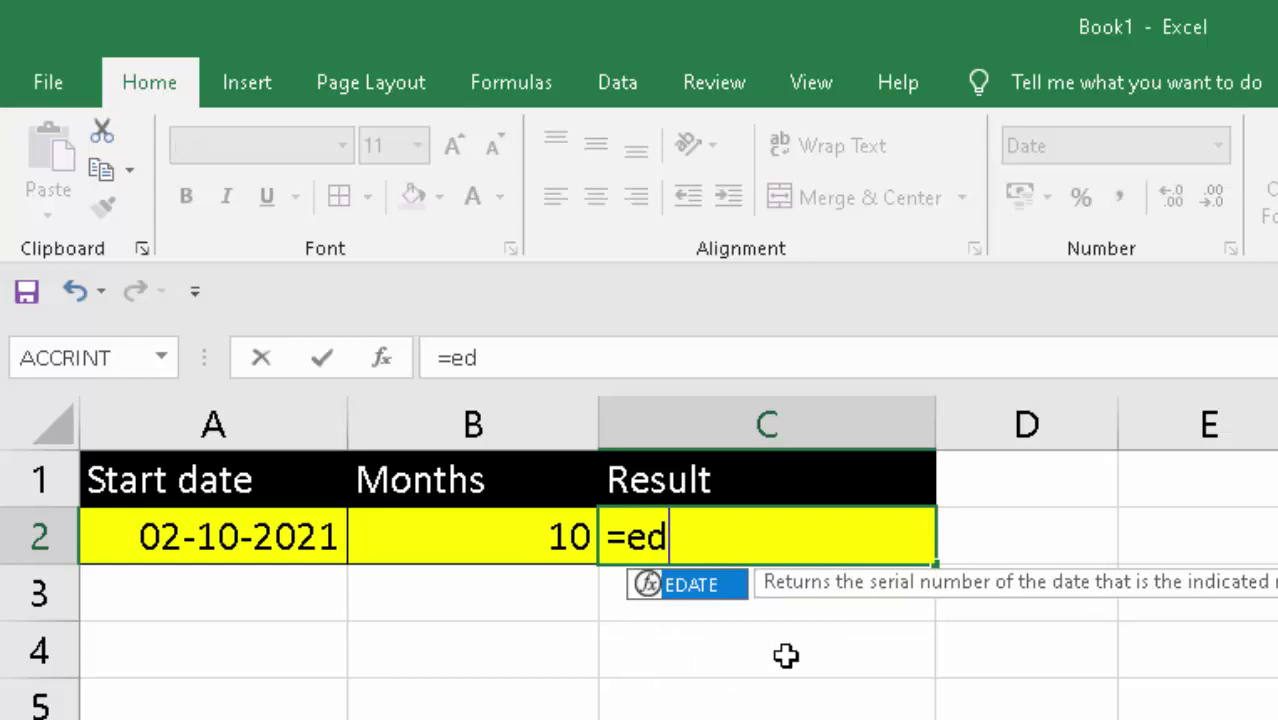
key("Tab")
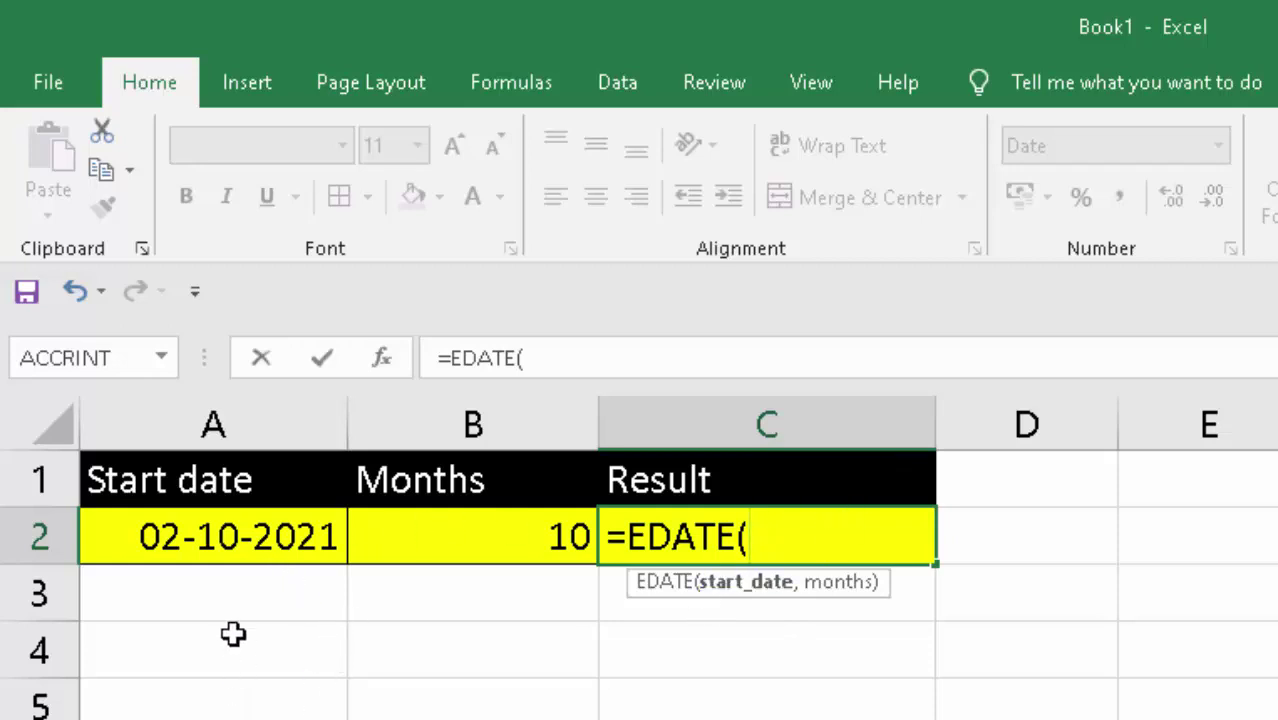
left_click(257, 538)
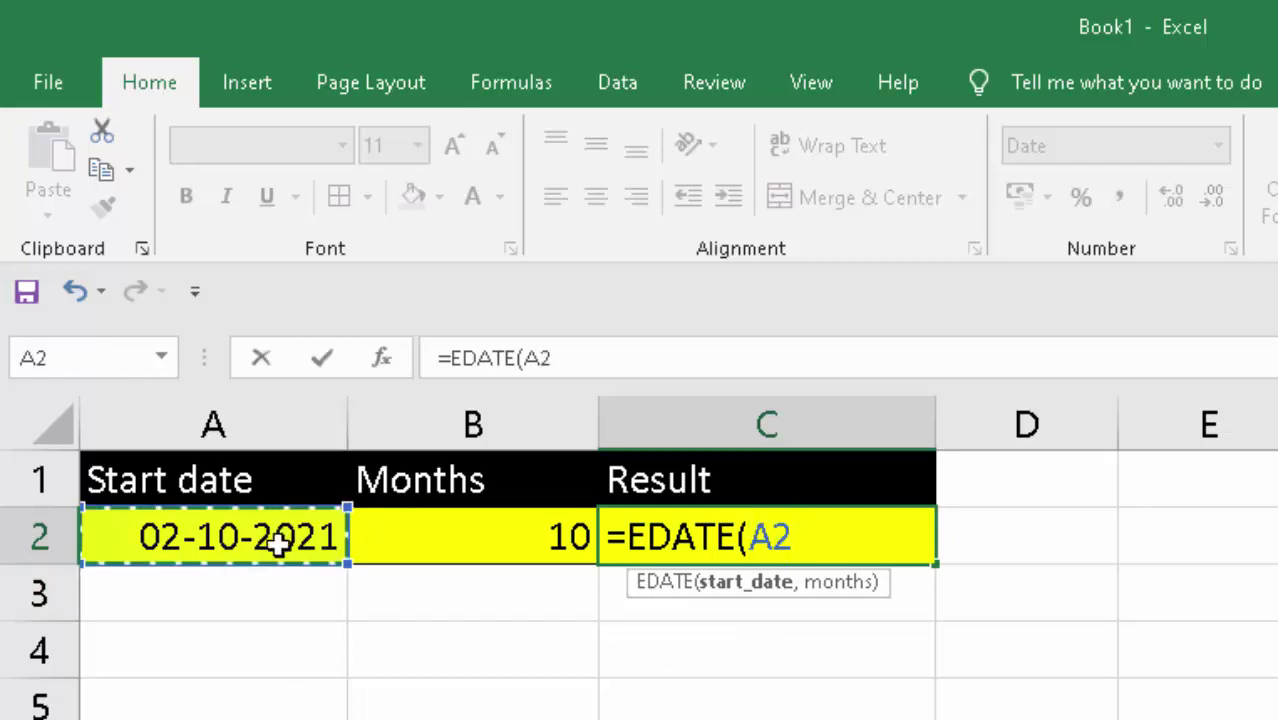
type(",")
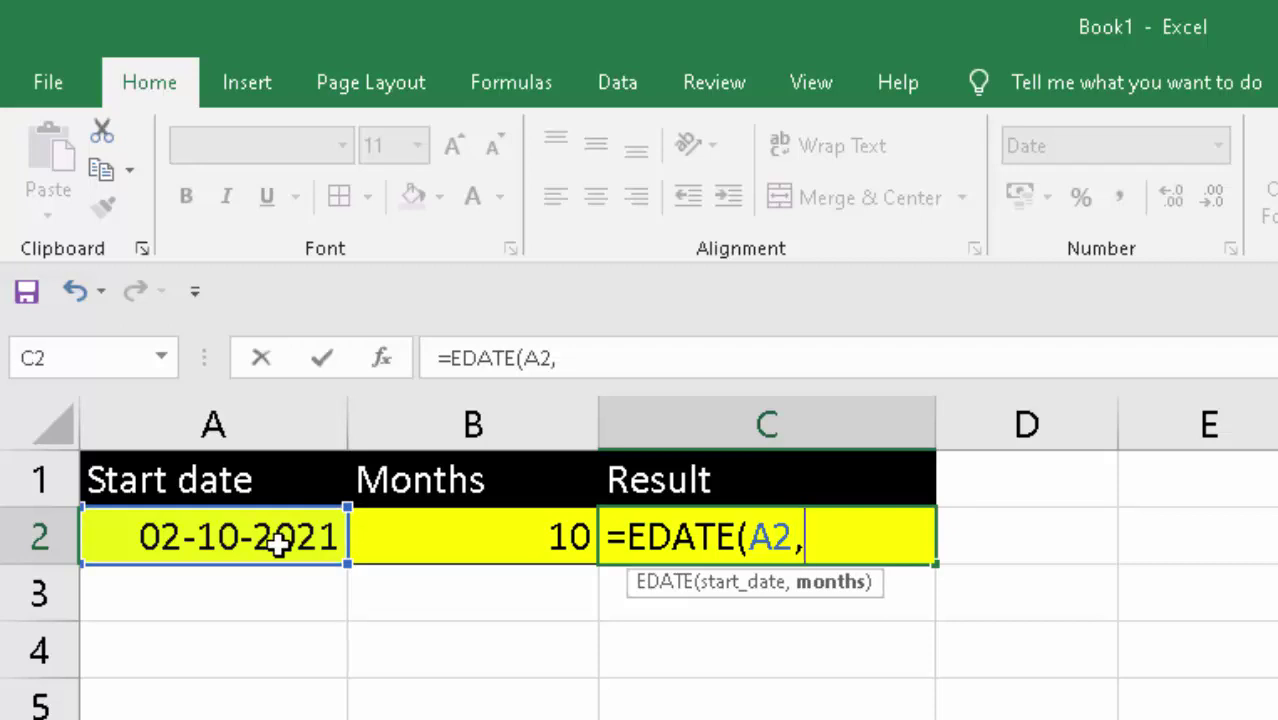
left_click(444, 537)
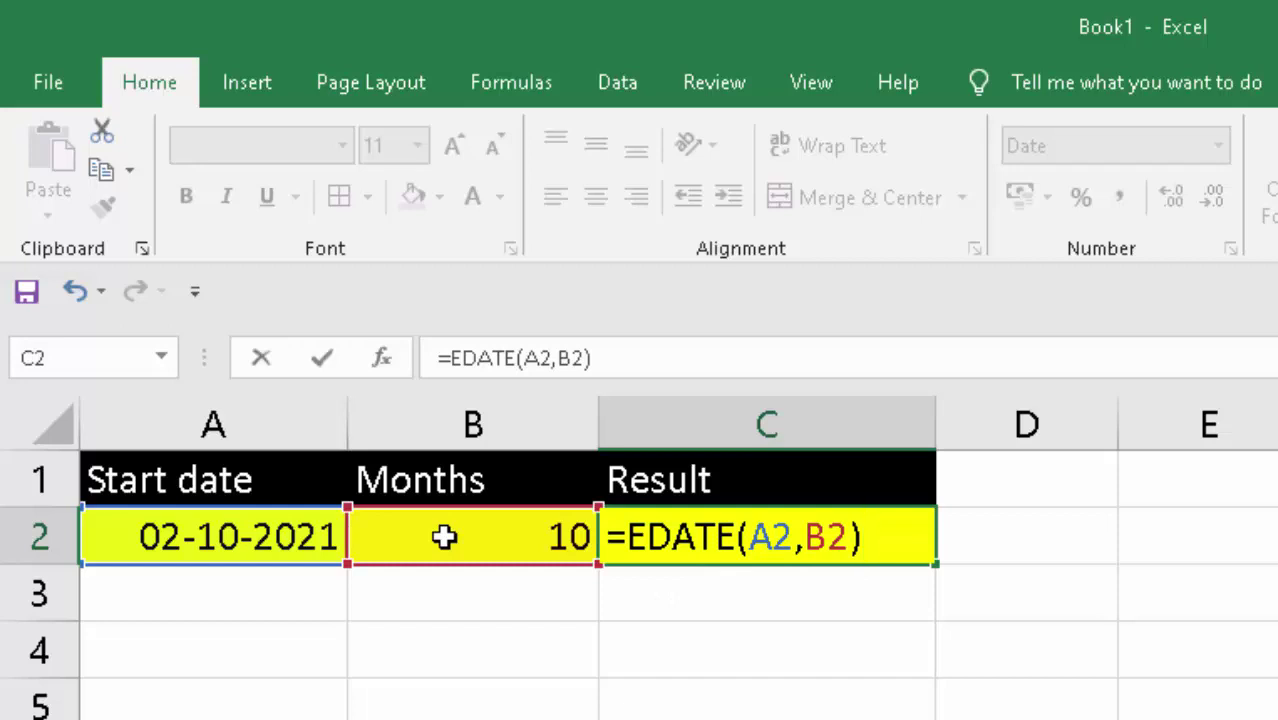
key("Return")
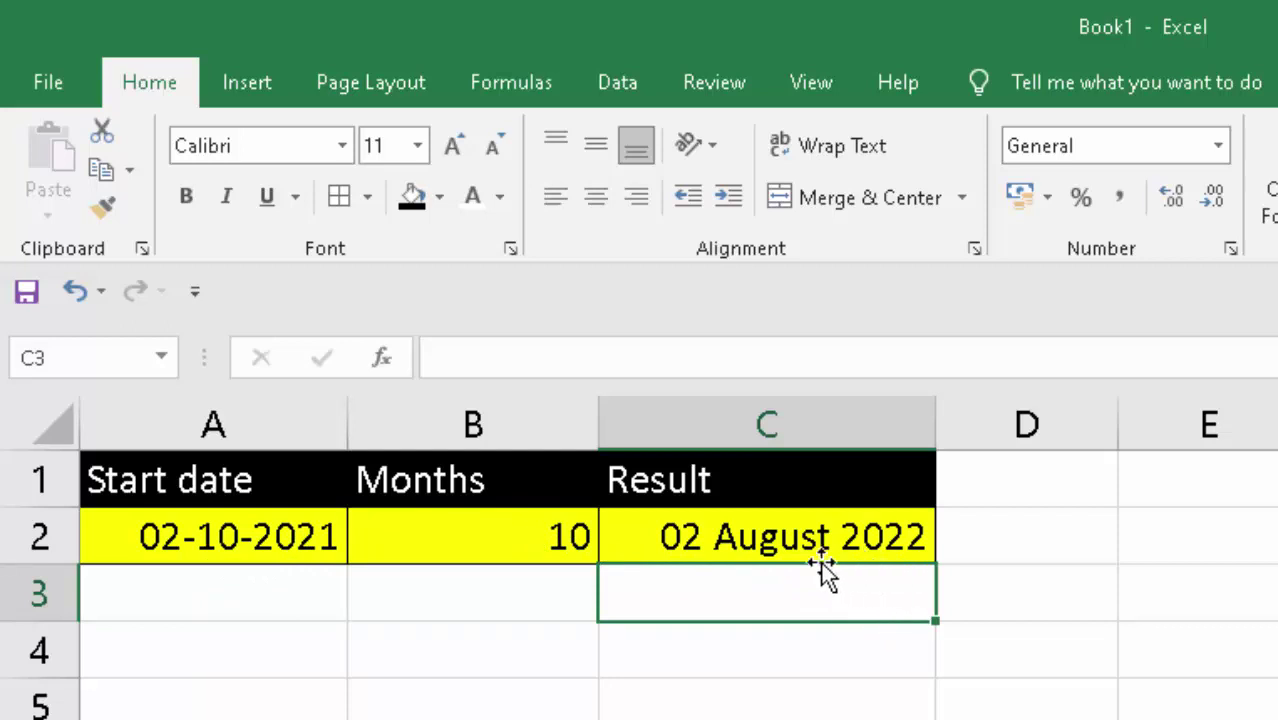
left_click(769, 541)
left_click(497, 543)
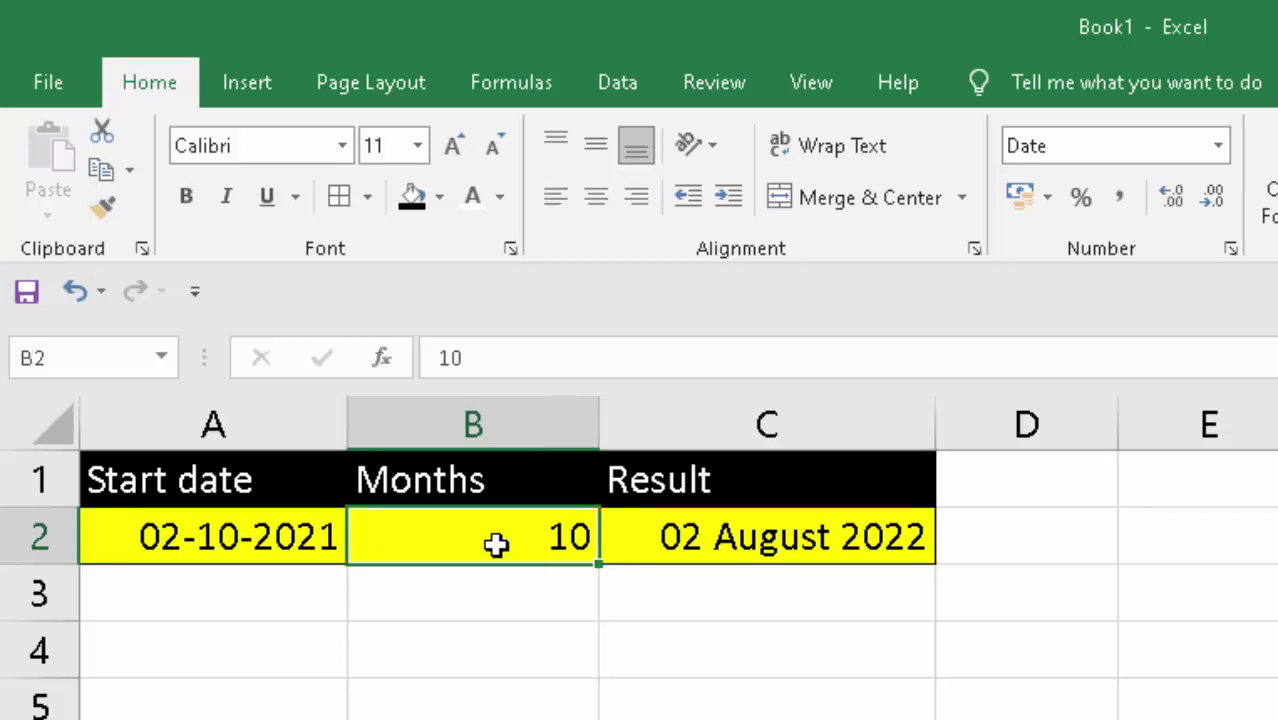
left_click(652, 543)
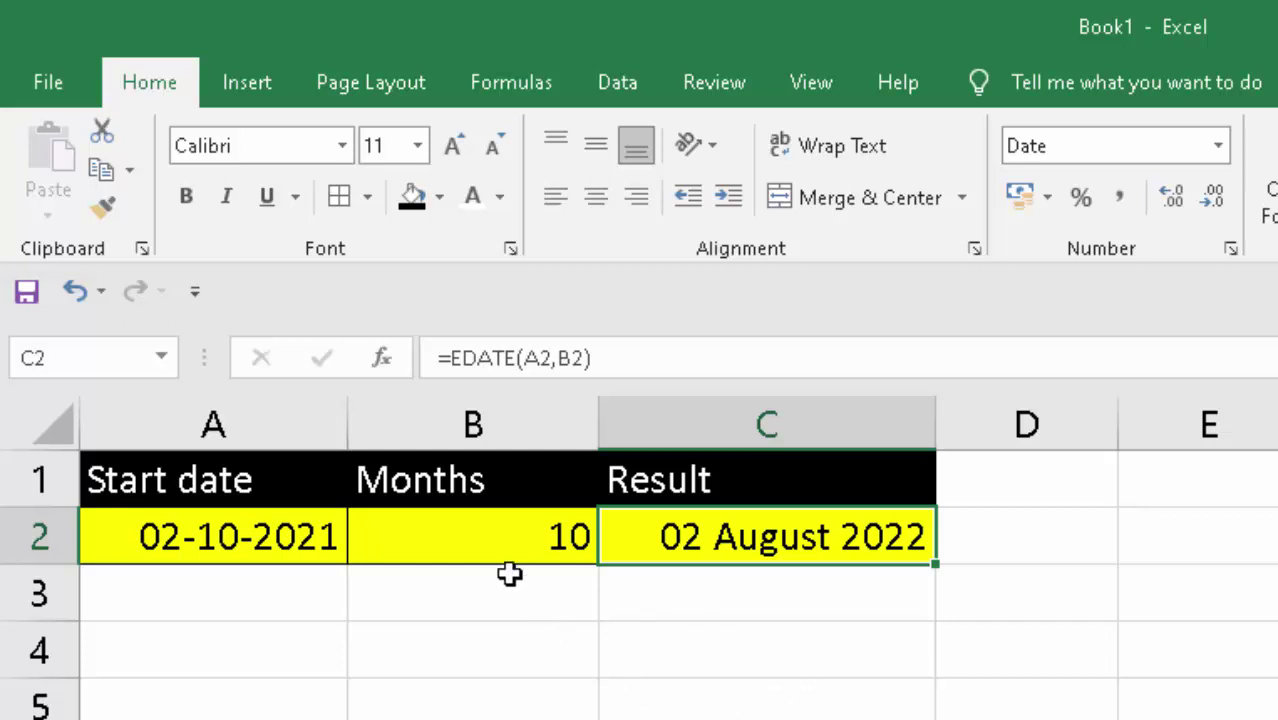
left_click(190, 608)
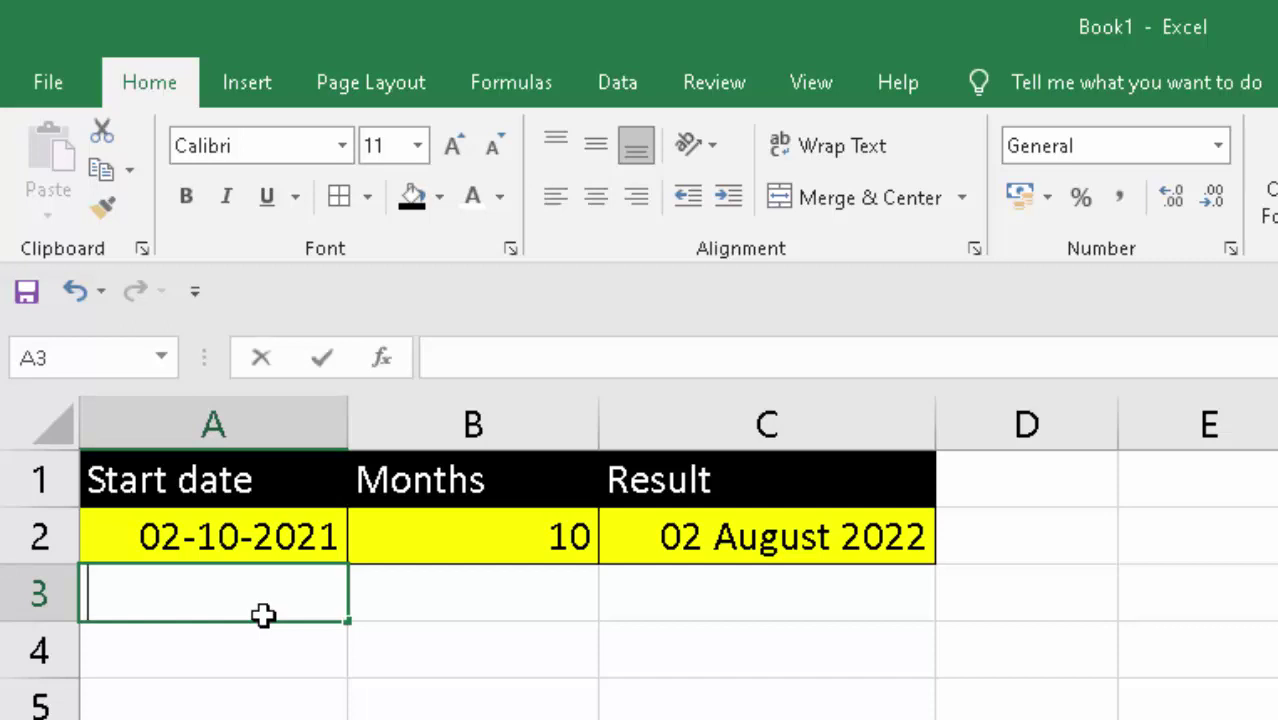
Step: Finish the second start date in A3 as 28-04-2021, correcting the mistyped digit
type("28-4-22")
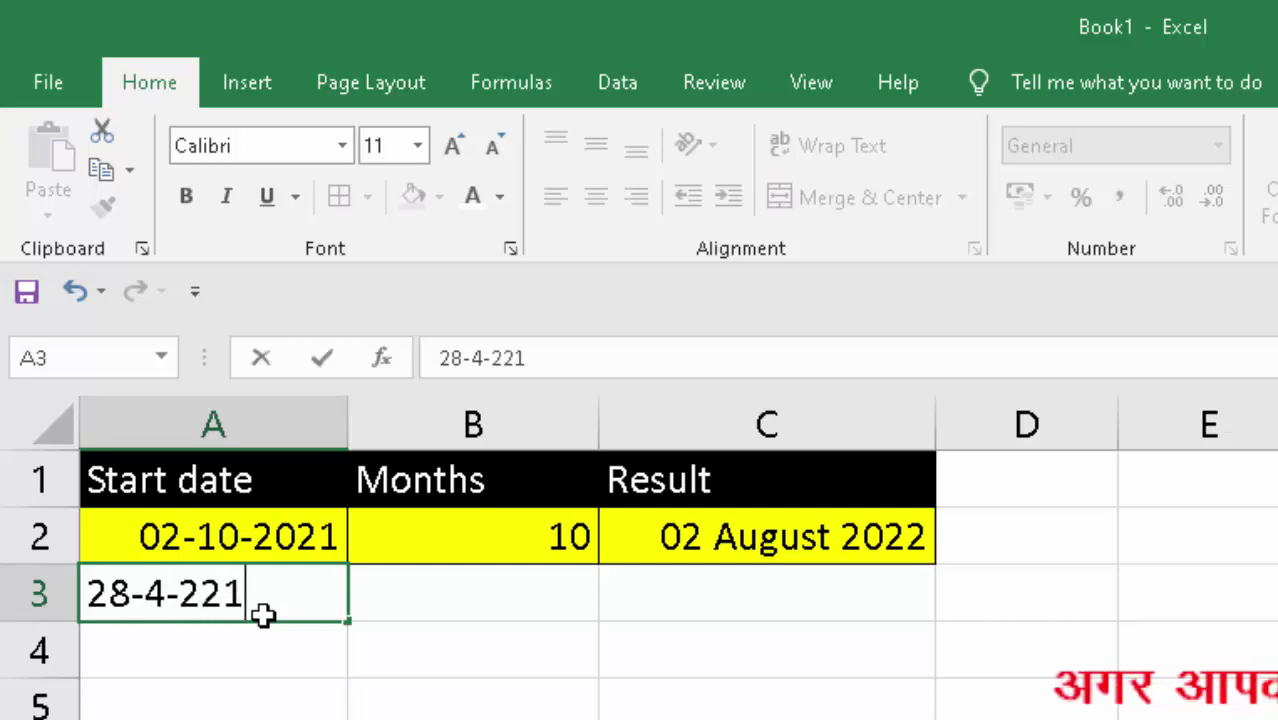
key("BackSpace")
key("BackSpace")
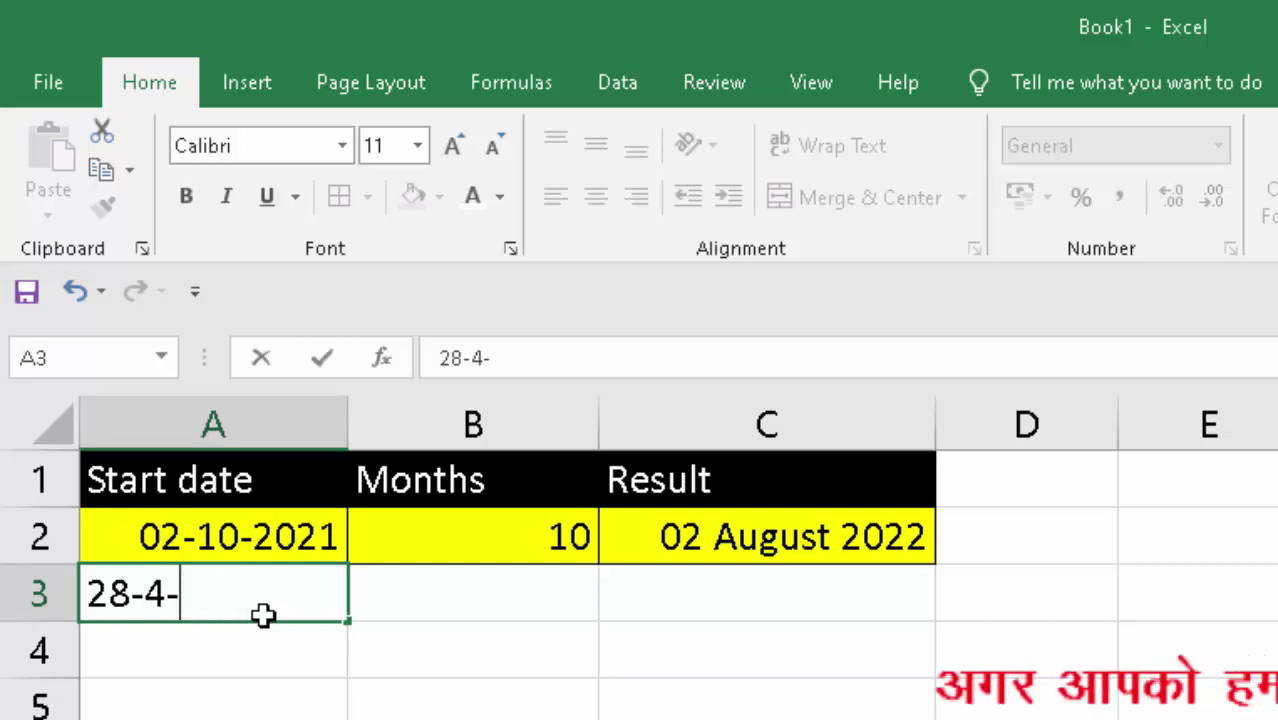
type("21")
key("Return")
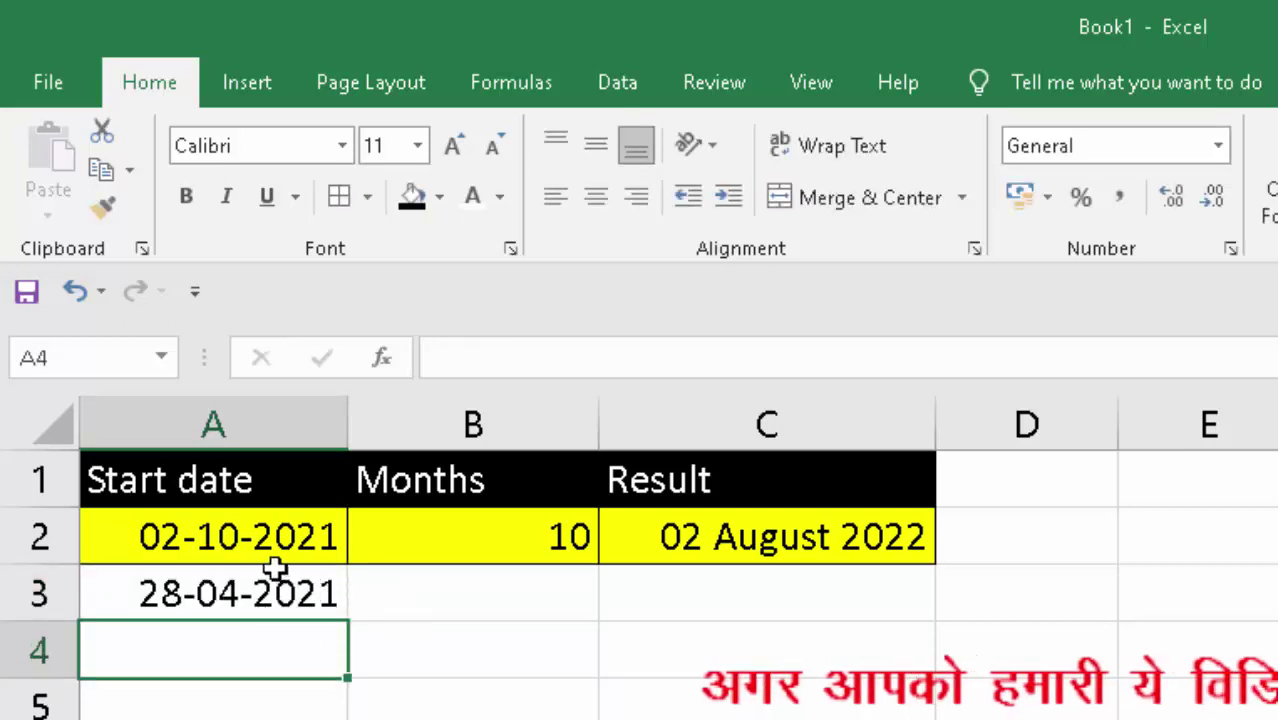
Step: Set the month count in B3 to 1
left_click(418, 602)
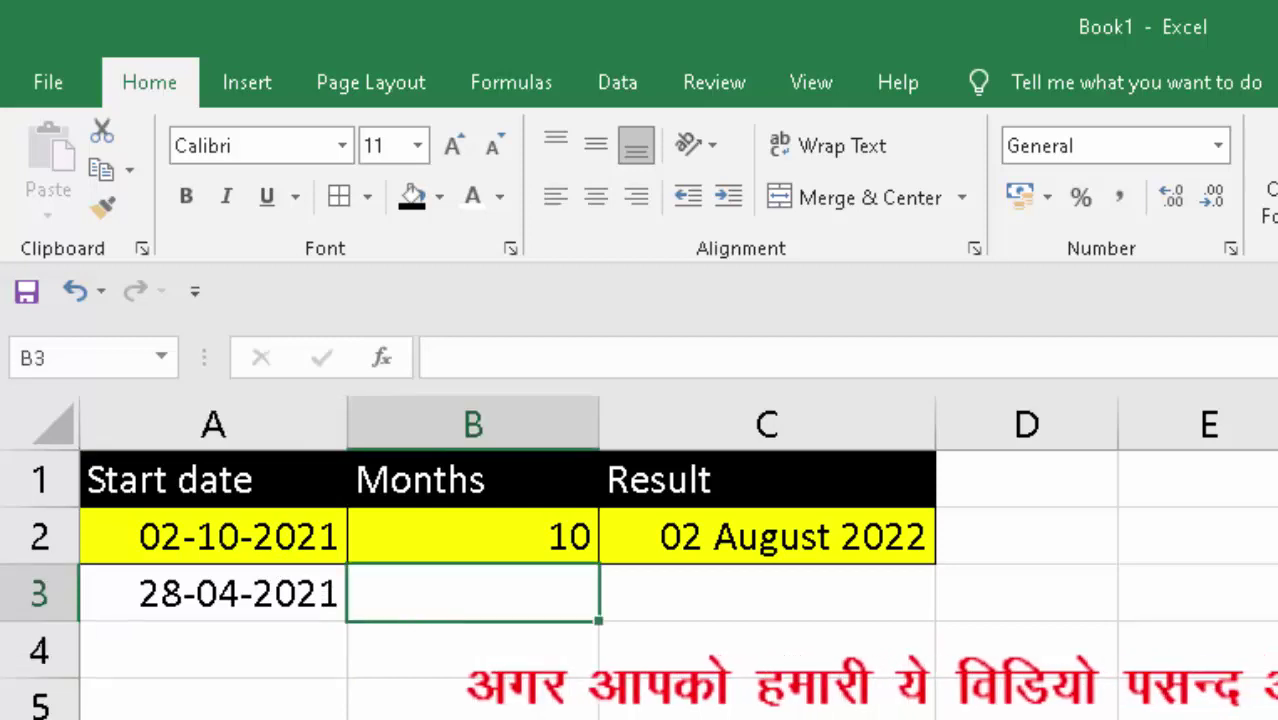
type("2")
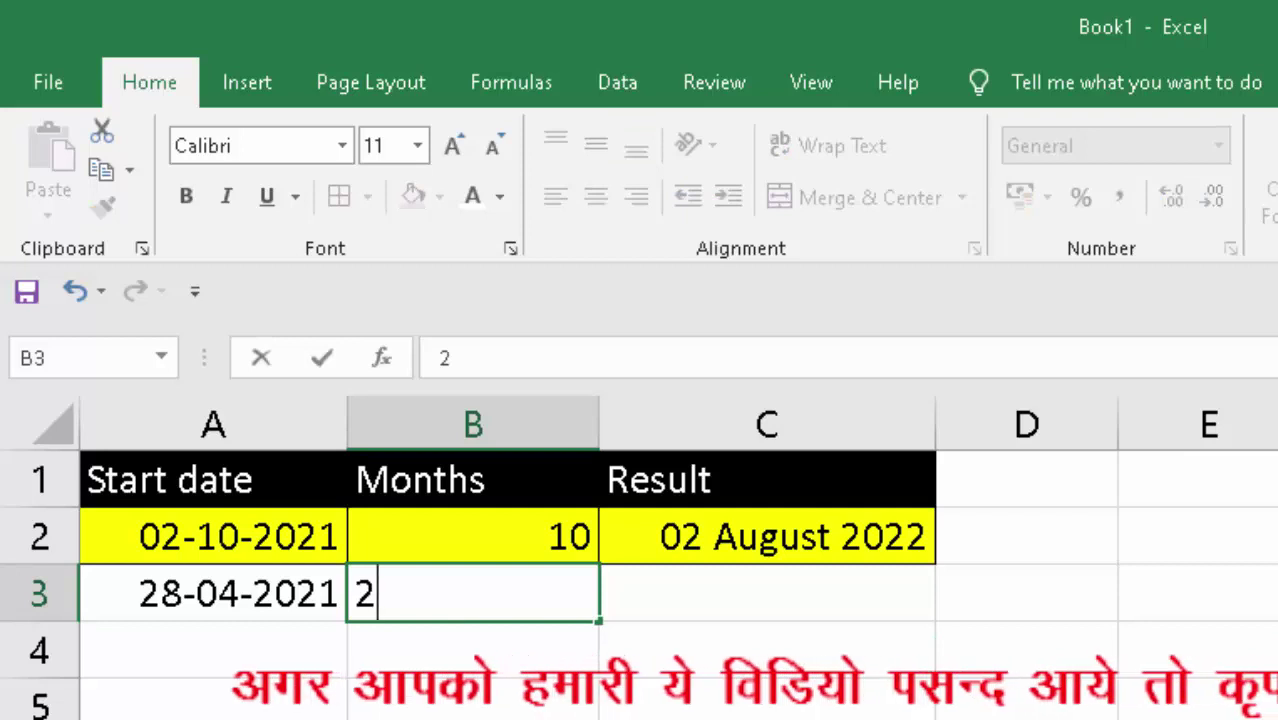
key("BackSpace")
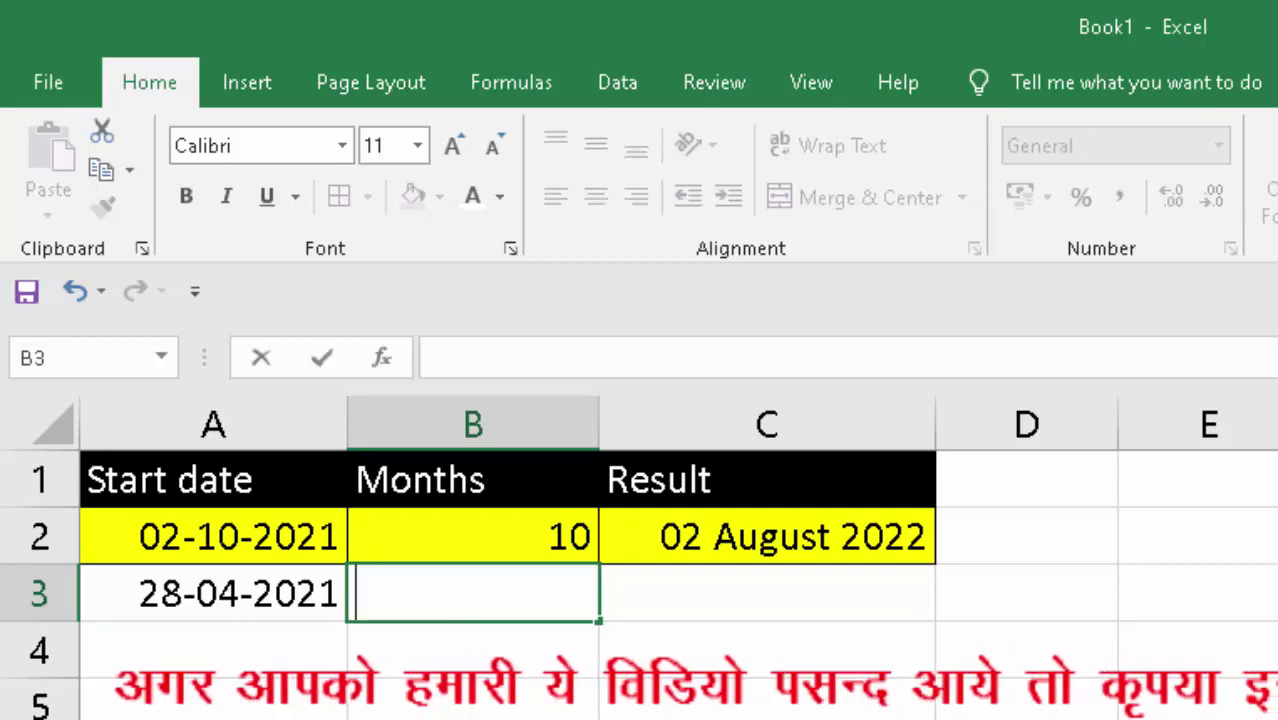
type("1")
key("Return")
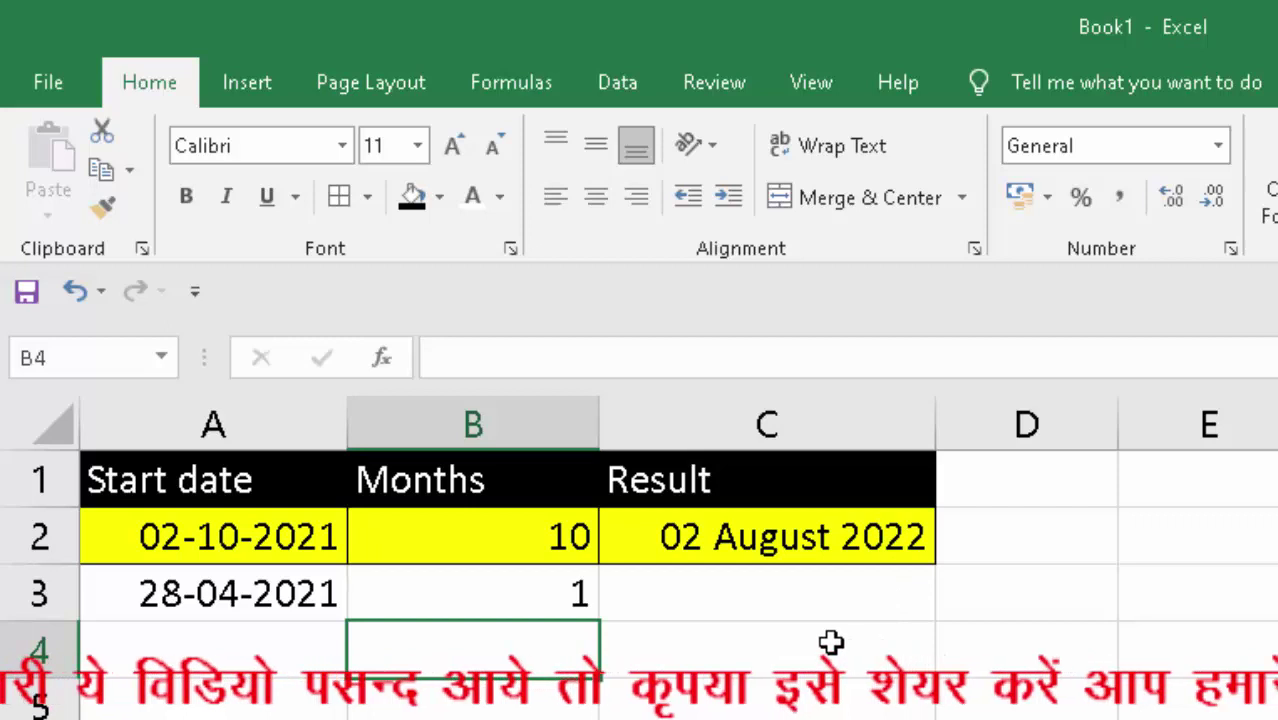
left_click(801, 528)
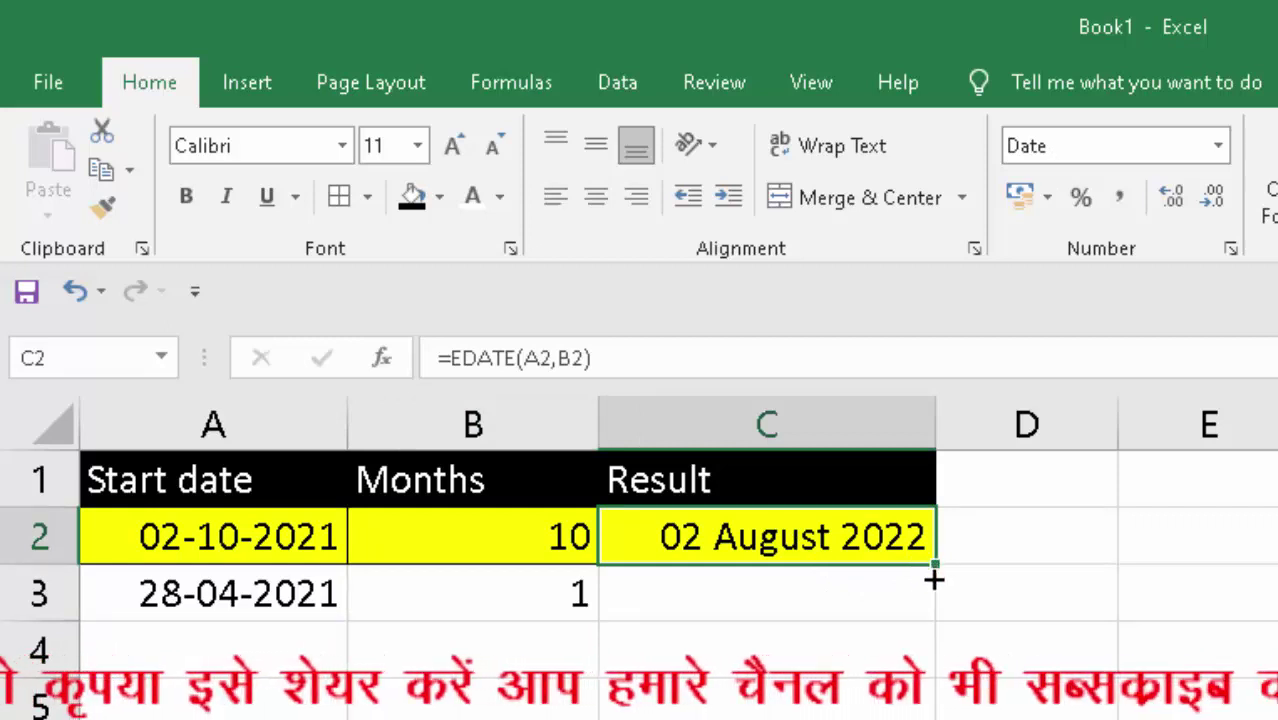
Step: Fill the EDATE formula down to C3 and make B3's month count -1, giving 28 March 2021
left_click_drag(933, 578, 933, 606)
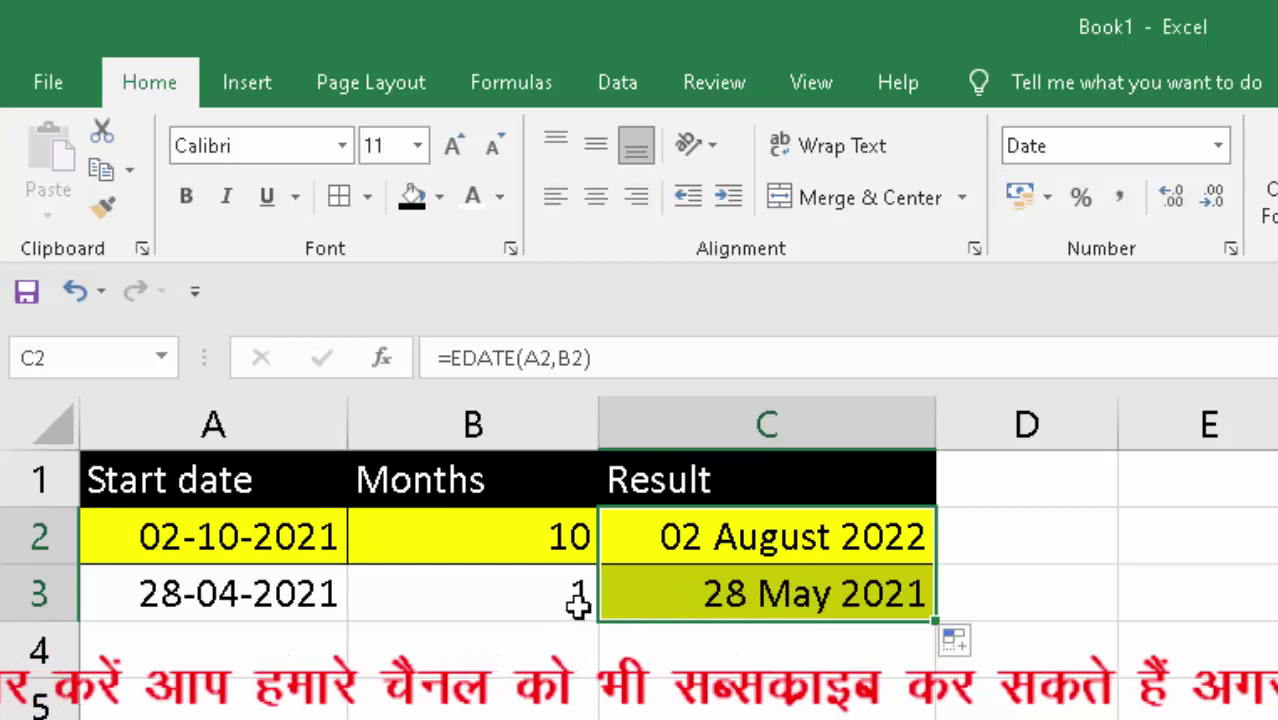
double_click(575, 600)
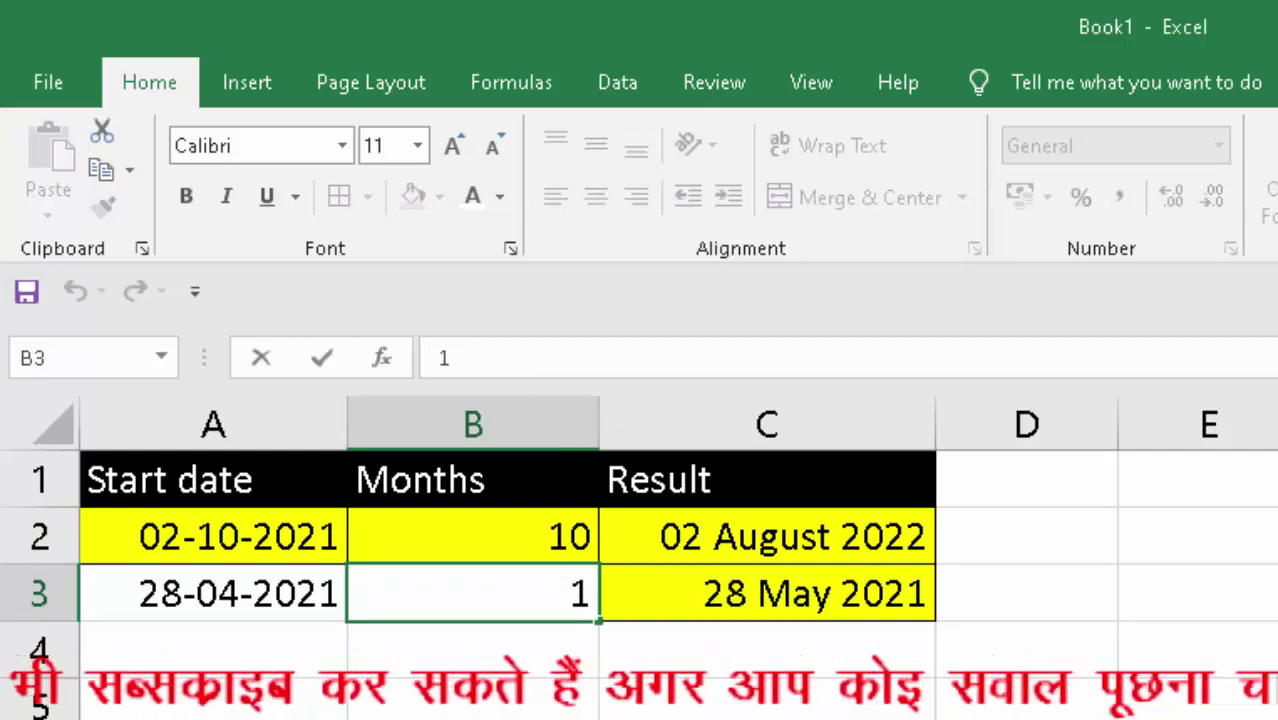
key("Home")
type("-")
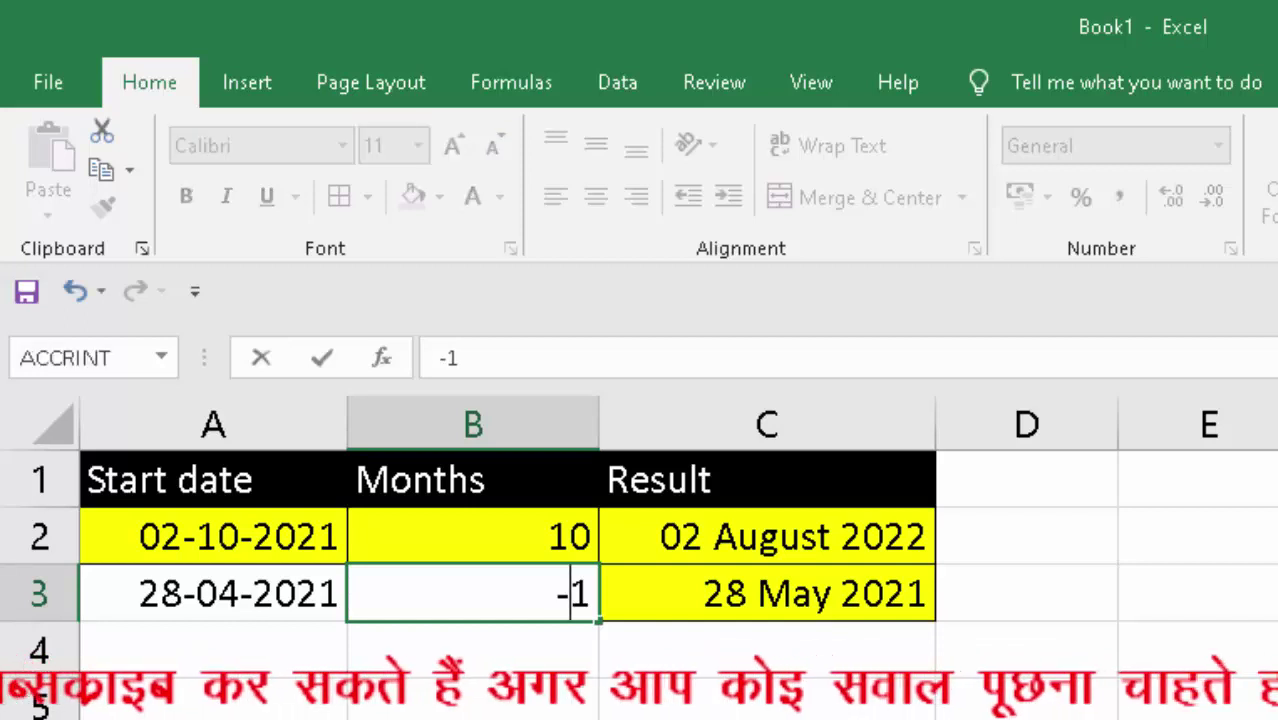
key("Return")
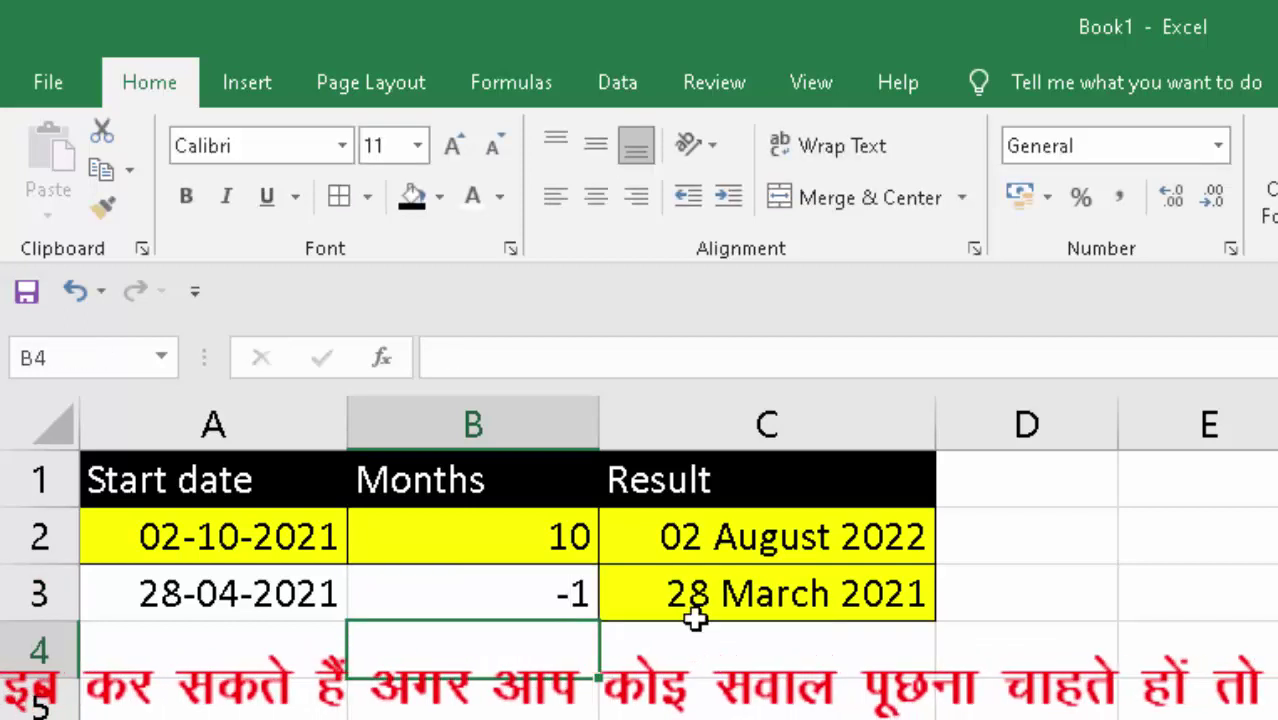
left_click(695, 615)
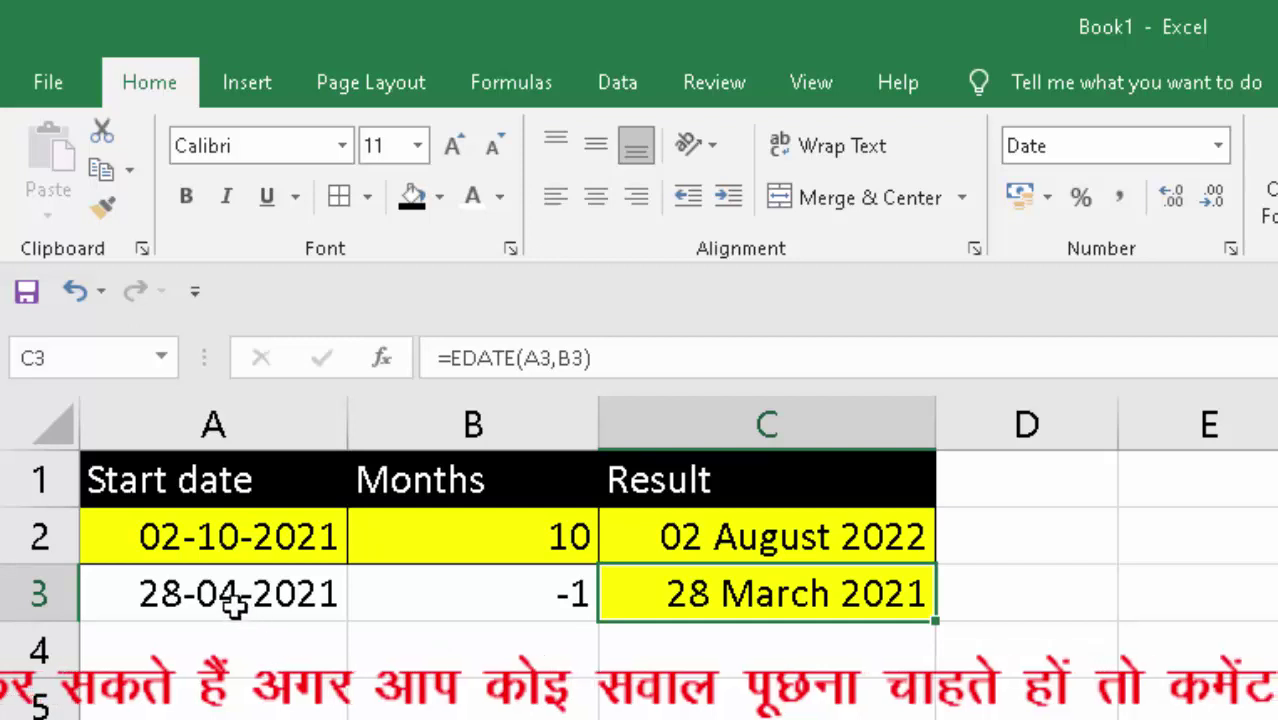
Step: Fill A3:C3 with green
left_click_drag(234, 600, 608, 596)
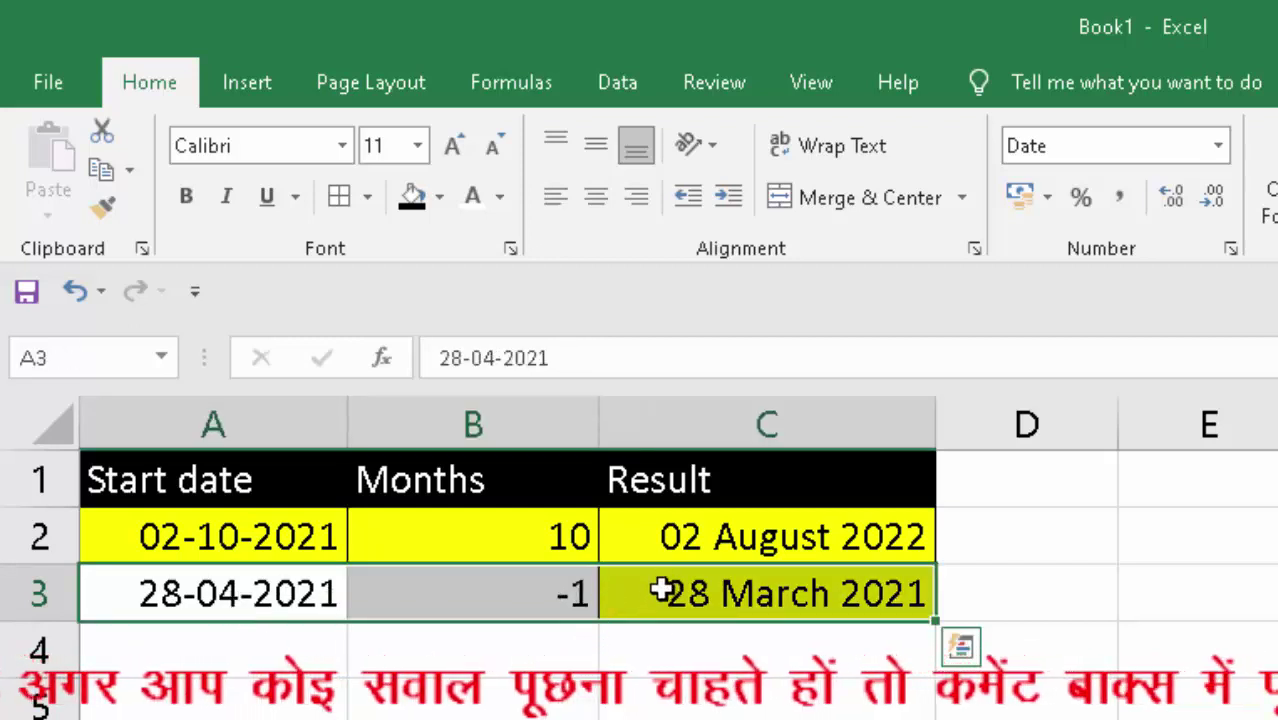
left_click(438, 200)
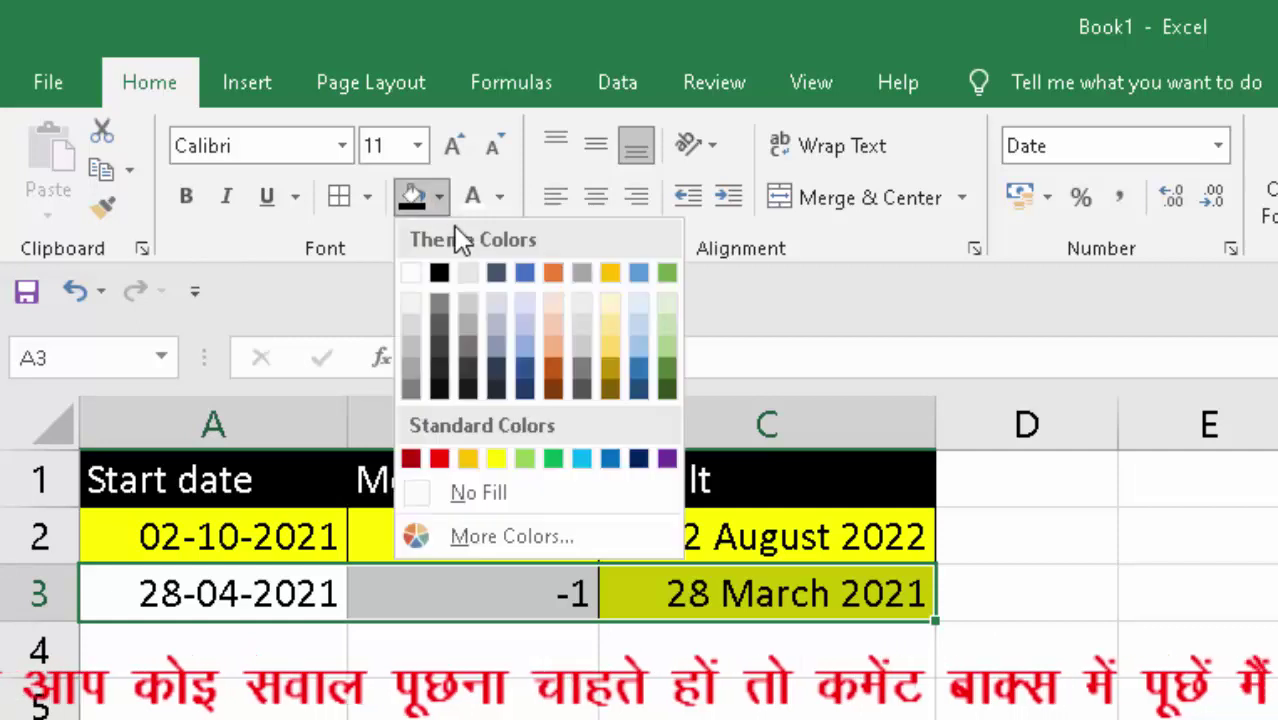
left_click(668, 274)
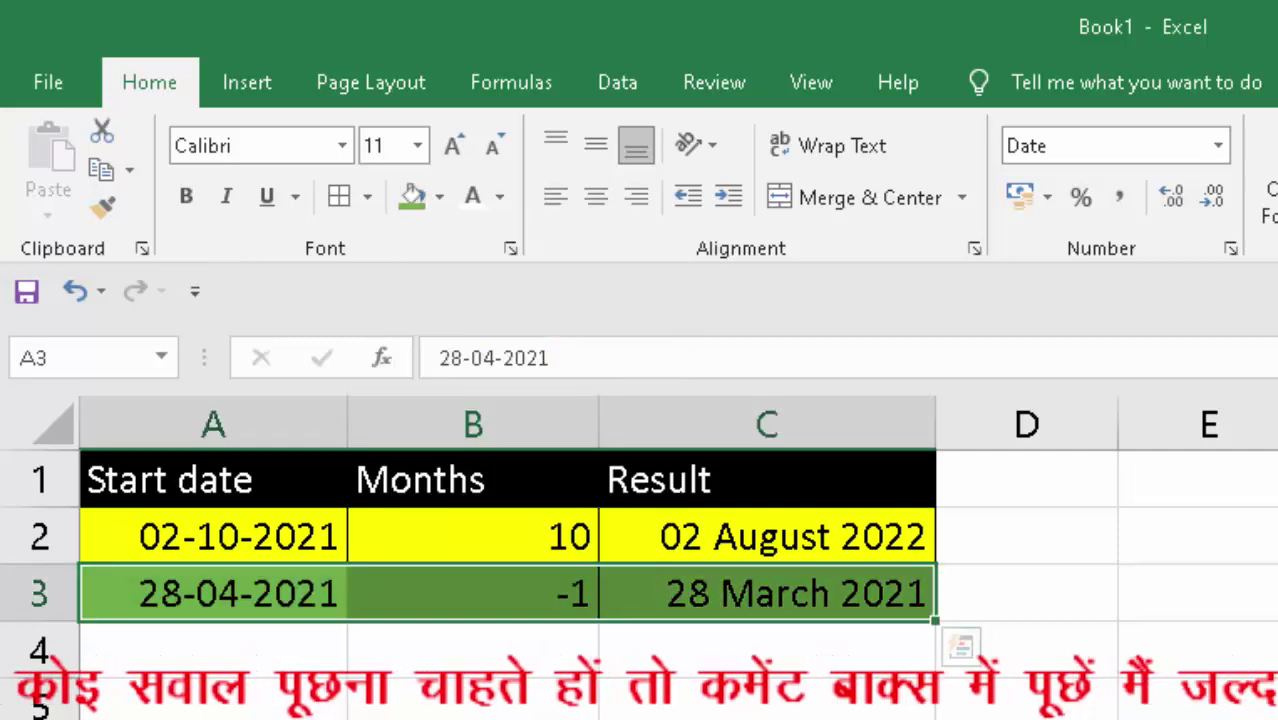
Step: Copy row 2's yellow formatting onto A3:C3 with Format Painter
left_click_drag(217, 546, 697, 535)
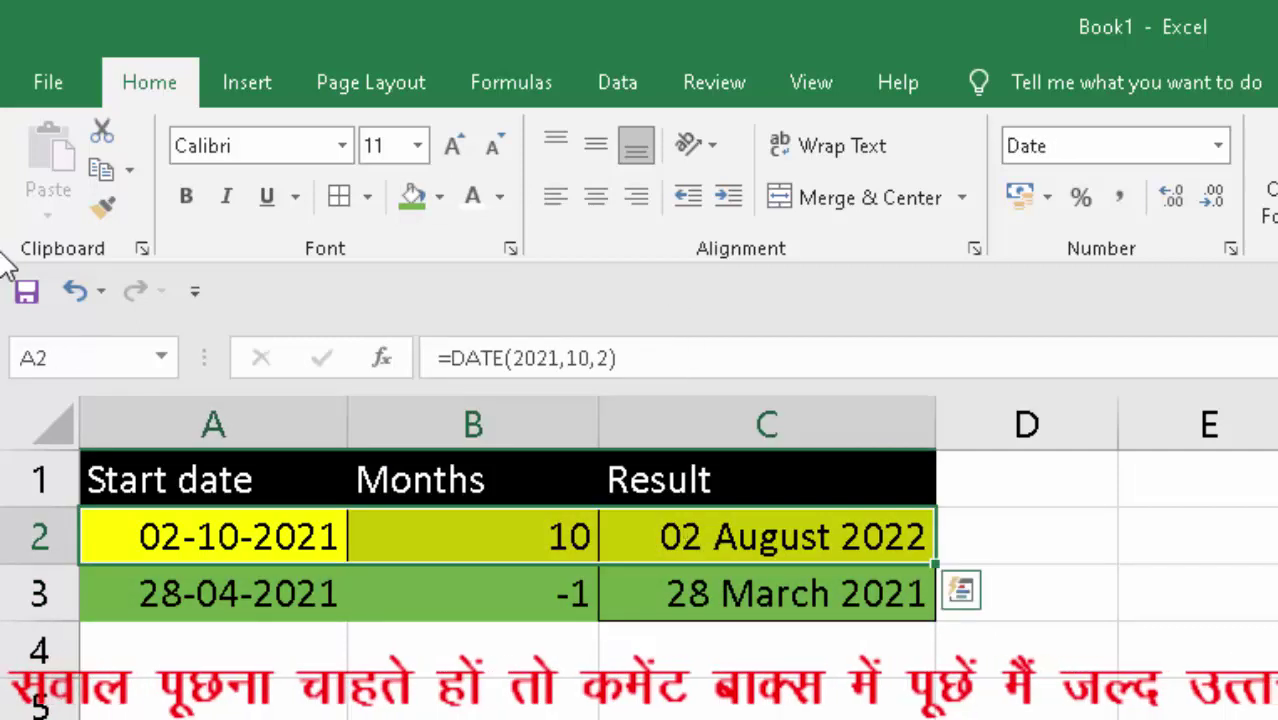
left_click(102, 207)
left_click_drag(228, 600, 740, 599)
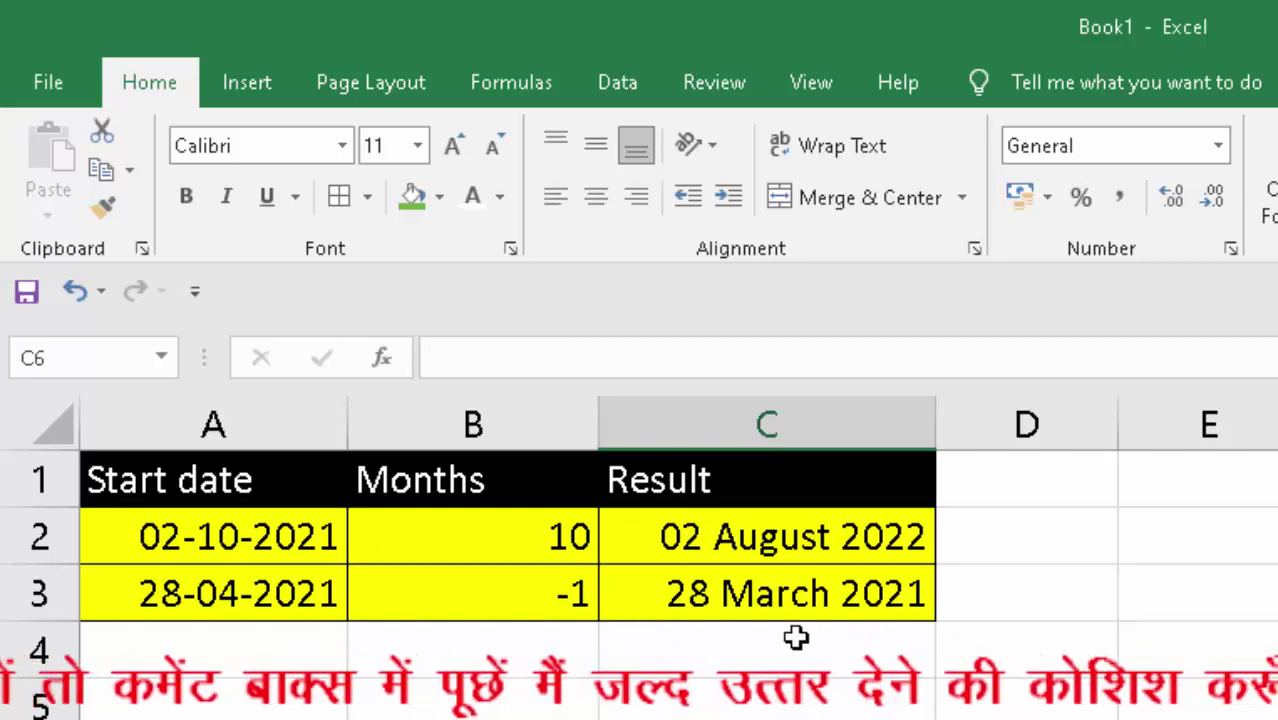
Step: Change B3's month count from -1 to -2
left_click(592, 596)
double_click(588, 594)
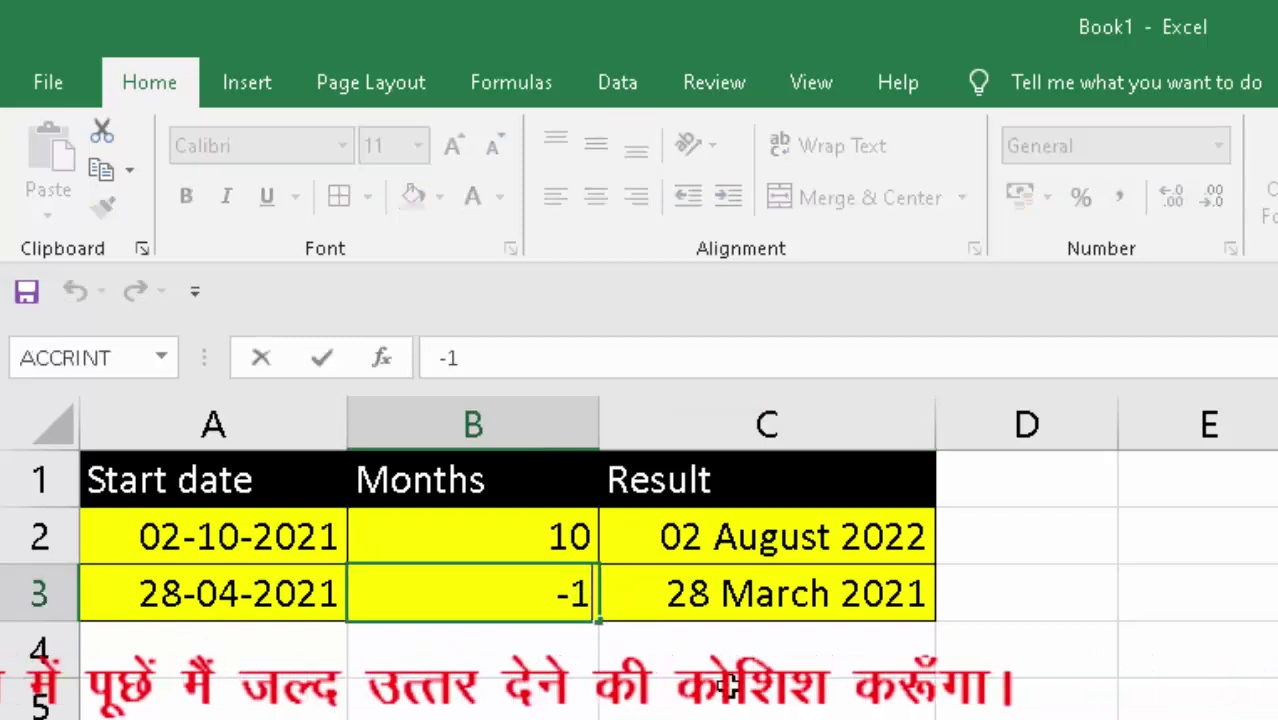
key("BackSpace")
type("2")
key("Return")
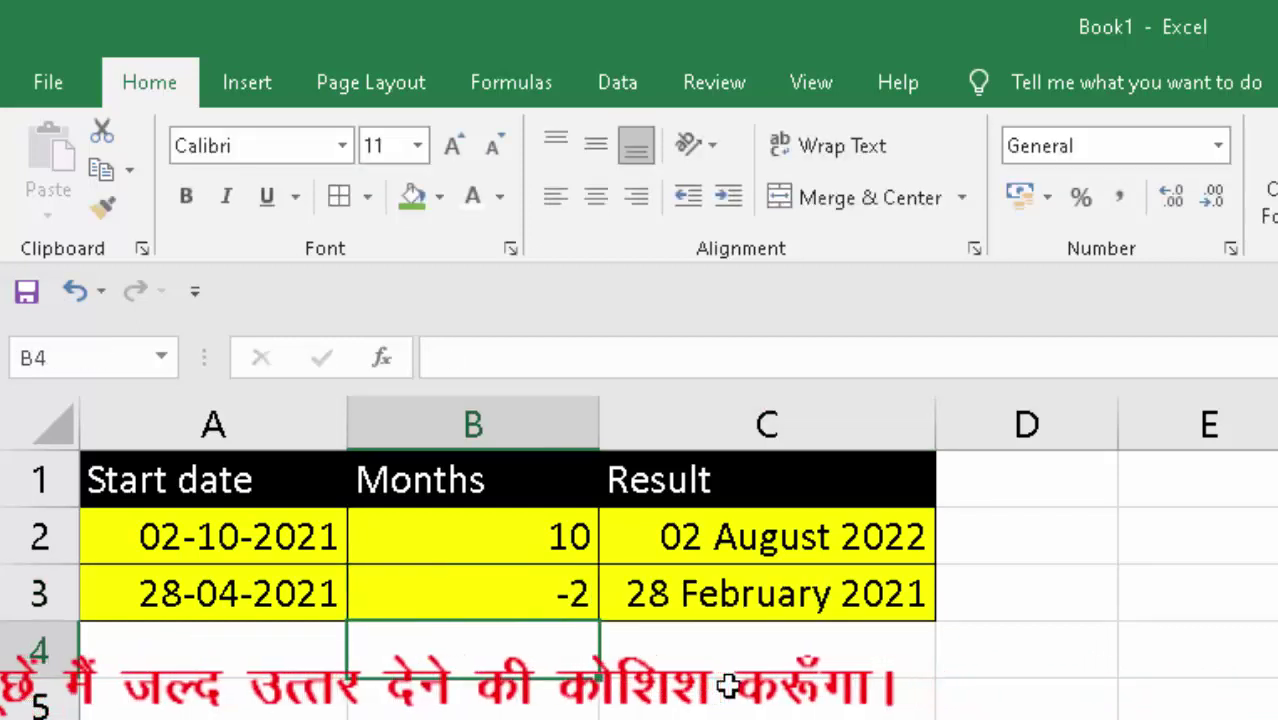
Step: Change B3's month count to -3, giving 28 January 2021
left_click(578, 594)
double_click(586, 594)
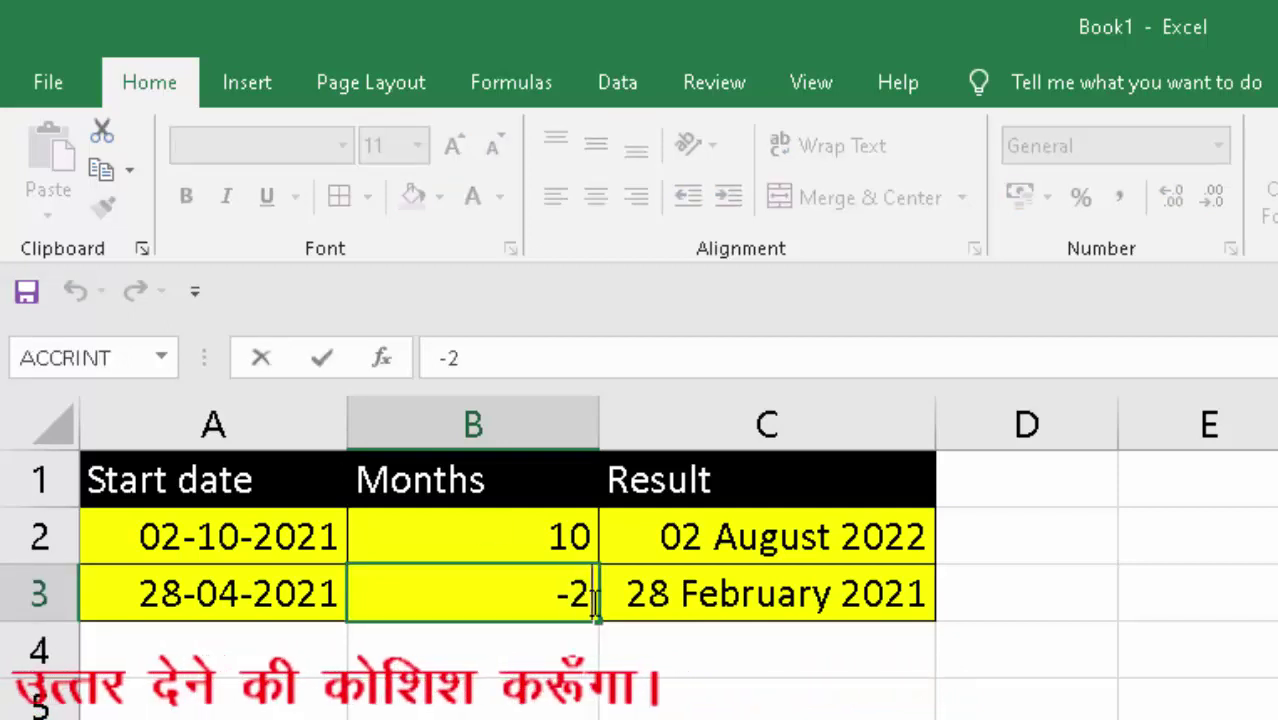
key("BackSpace")
type("3")
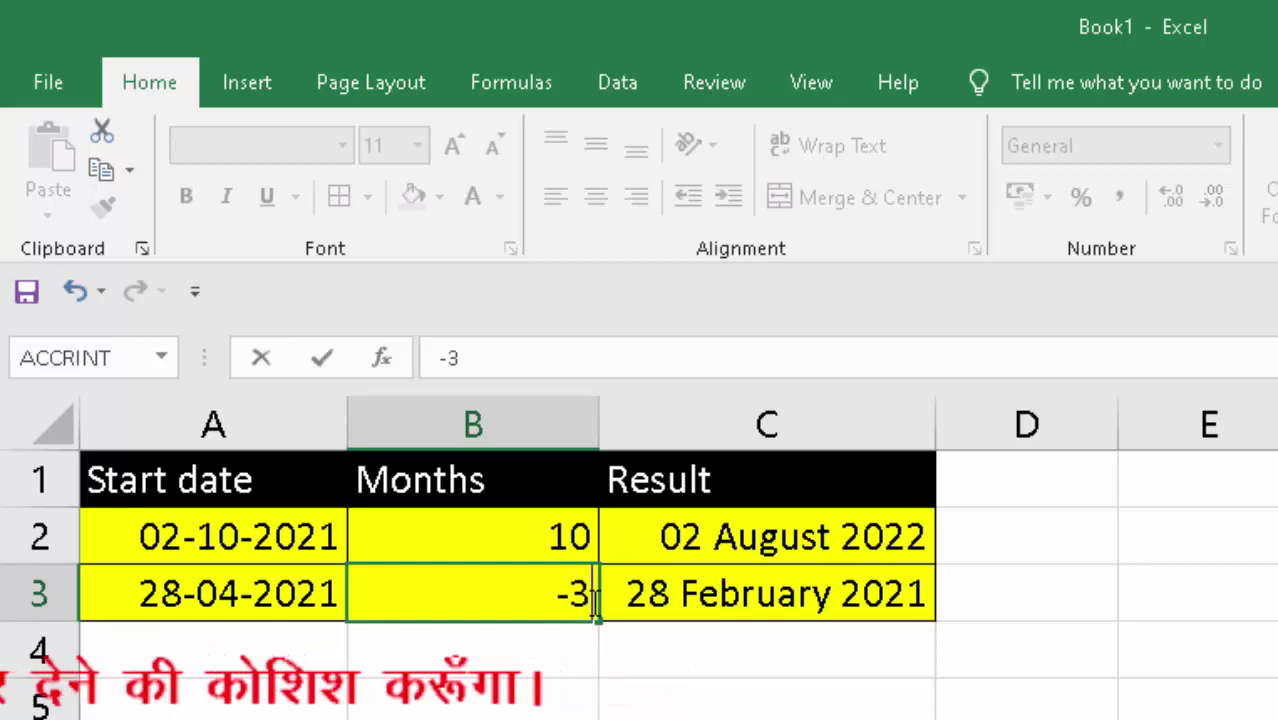
key("Return")
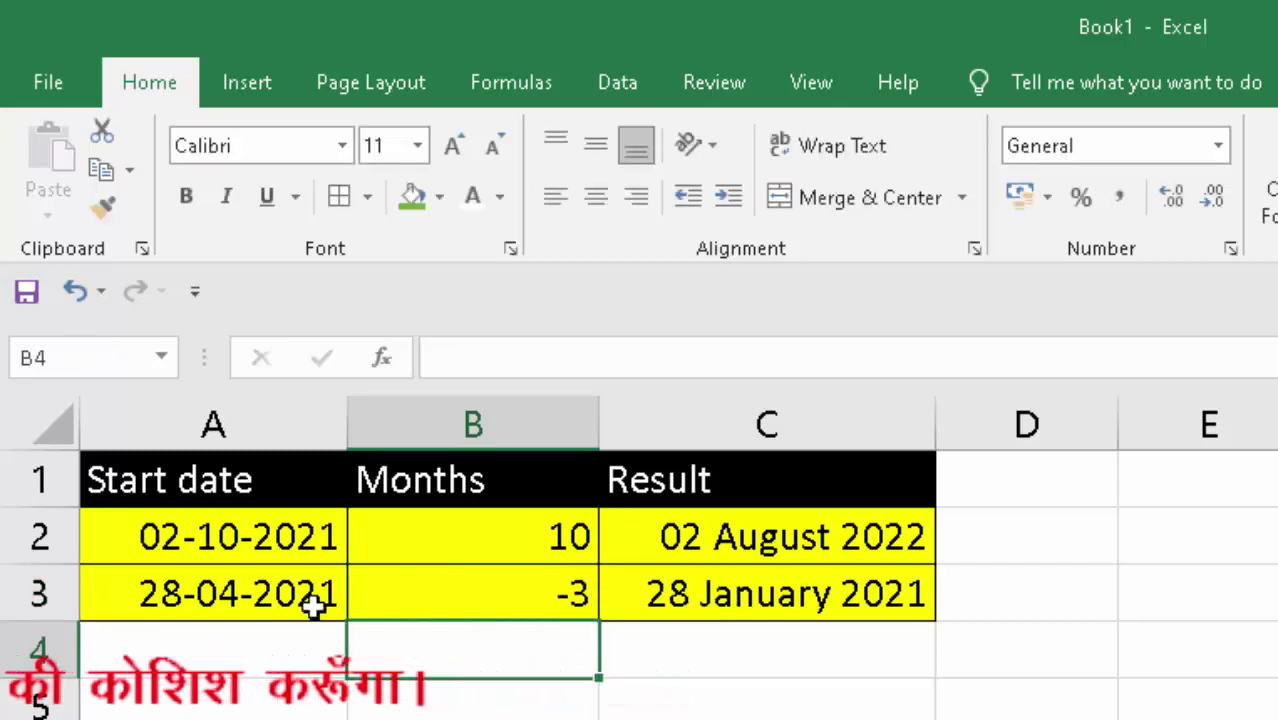